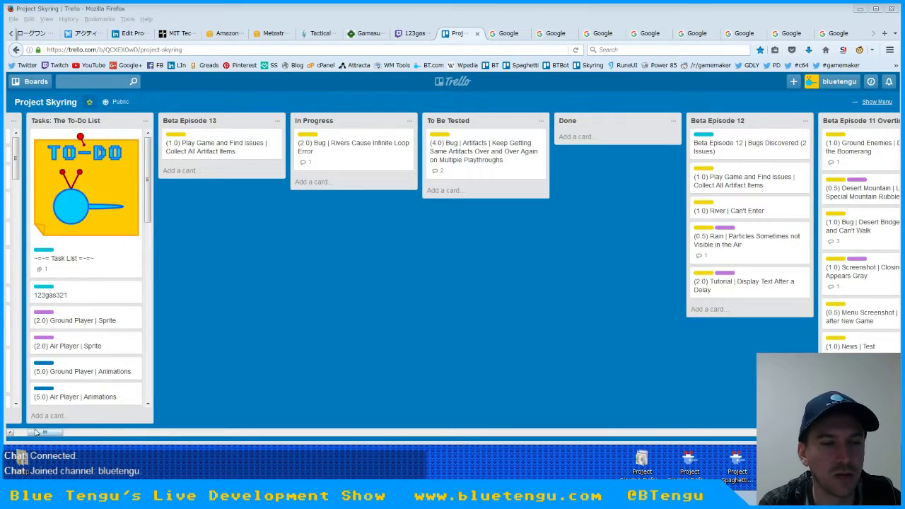
Step: Open the Project Skyring project and close the GameMaker News page
{"action": "mouse_move", "coordinate": [44, 432]}
{"action": "left_mouse_down"}
{"action": "mouse_move", "coordinate": [78, 436]}
{"action": "mouse_move", "coordinate": [53, 434]}
{"action": "left_mouse_up"}
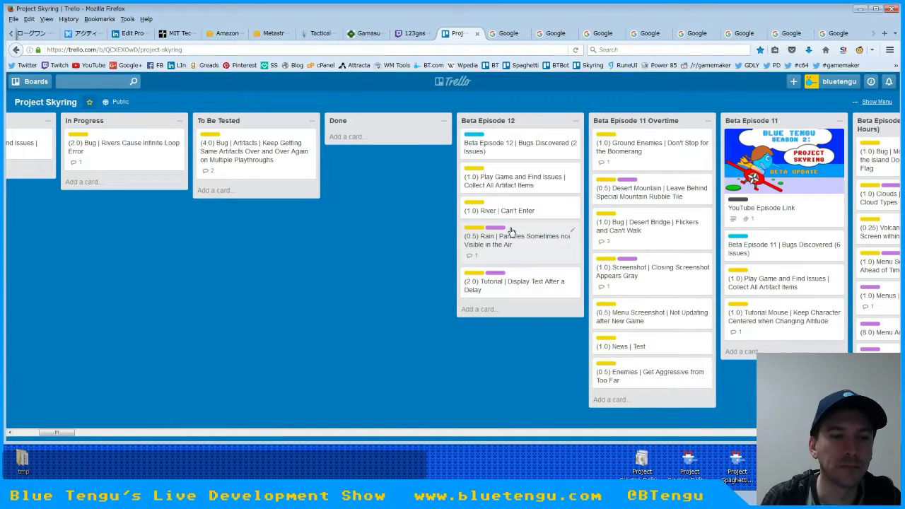
{"action": "left_click_drag", "start_coordinate": [63, 437], "coordinate": [55, 436]}
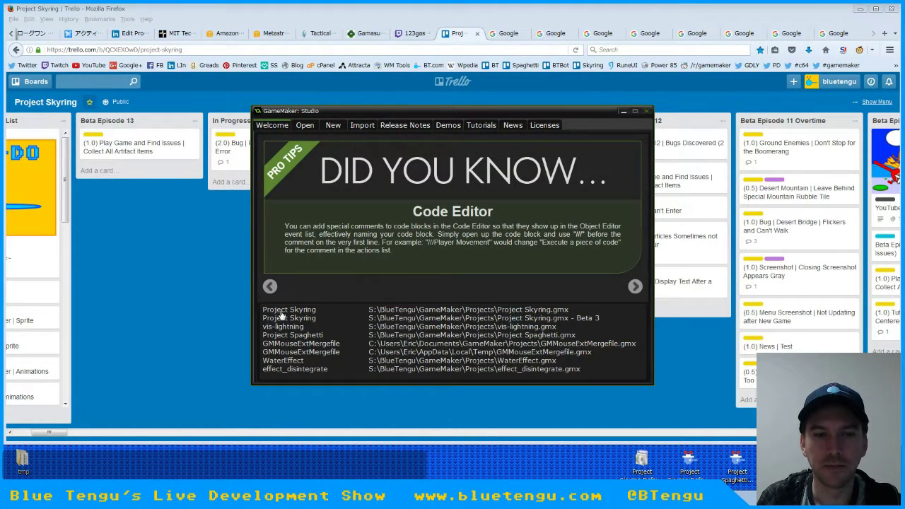
{"action": "double_click", "coordinate": [281, 313]}
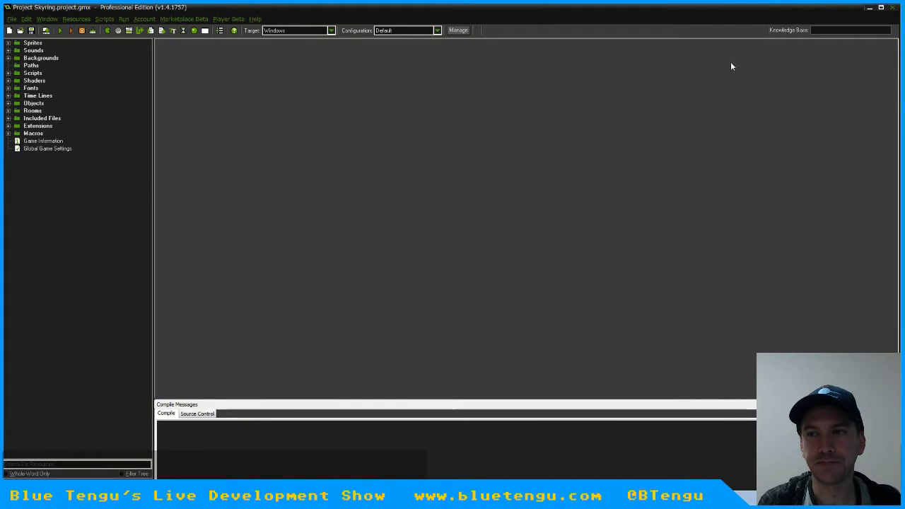
{"action": "left_click", "coordinate": [894, 46]}
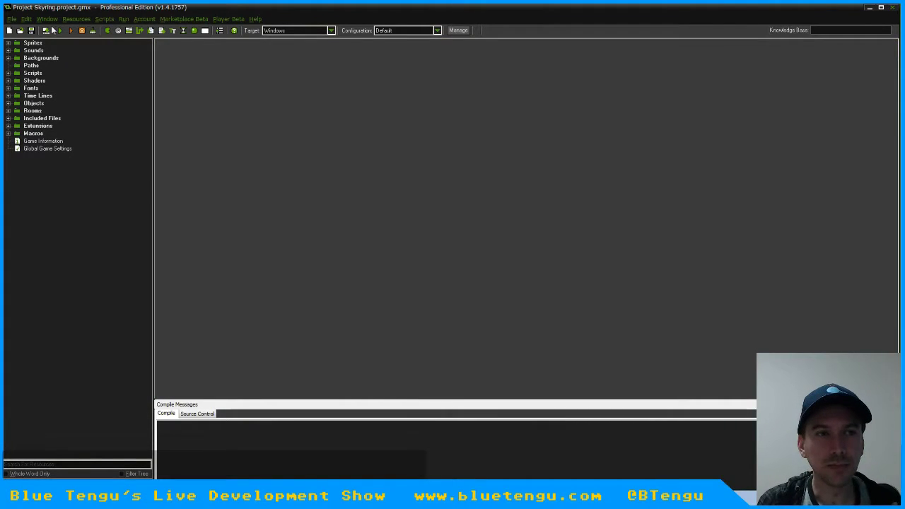
Step: Start the game build with F5, then switch back to the Trello board while it saves
{"action": "key", "text": "F5"}
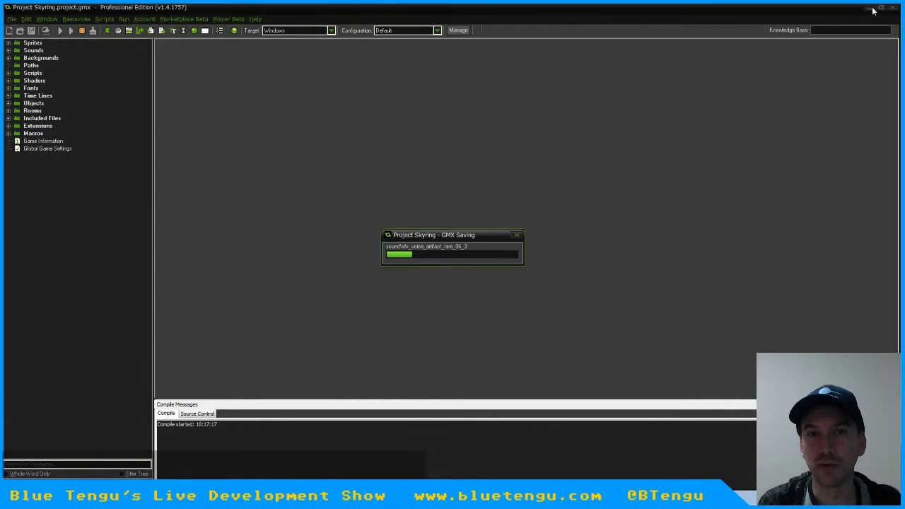
{"action": "key", "text": "alt+Tab"}
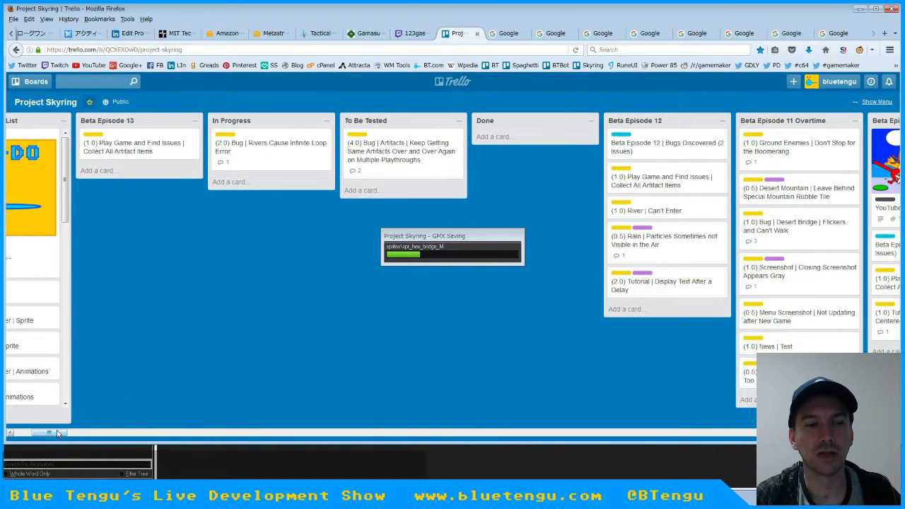
{"action": "left_click_drag", "start_coordinate": [50, 432], "coordinate": [43, 432]}
{"action": "key", "text": "alt+Tab"}
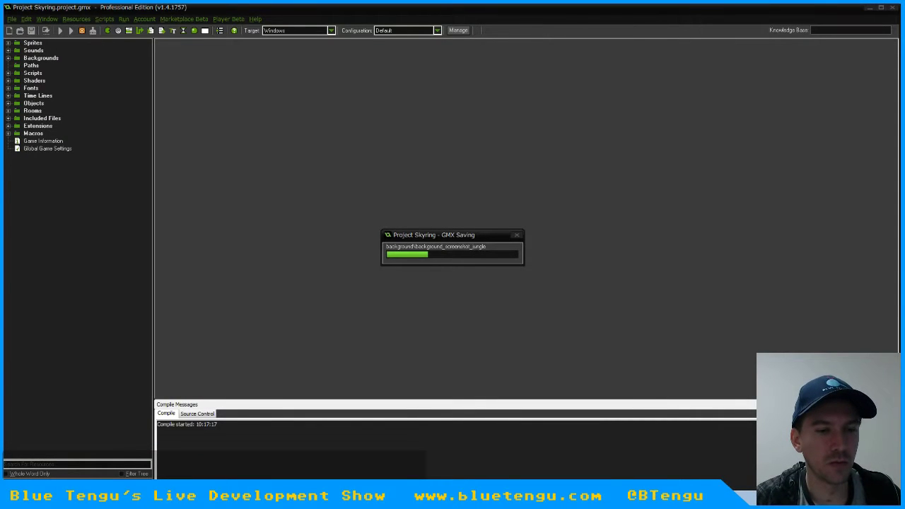
{"action": "key", "text": "alt+Tab"}
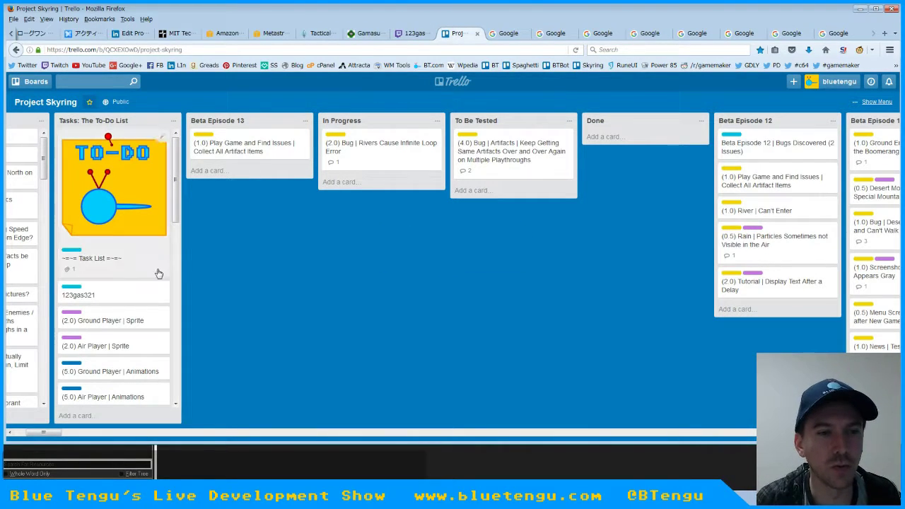
{"action": "scroll", "coordinate": [176, 199], "scroll_direction": "down", "scroll_amount": 1}
{"action": "scroll", "coordinate": [176, 199], "scroll_direction": "down", "scroll_amount": 3}
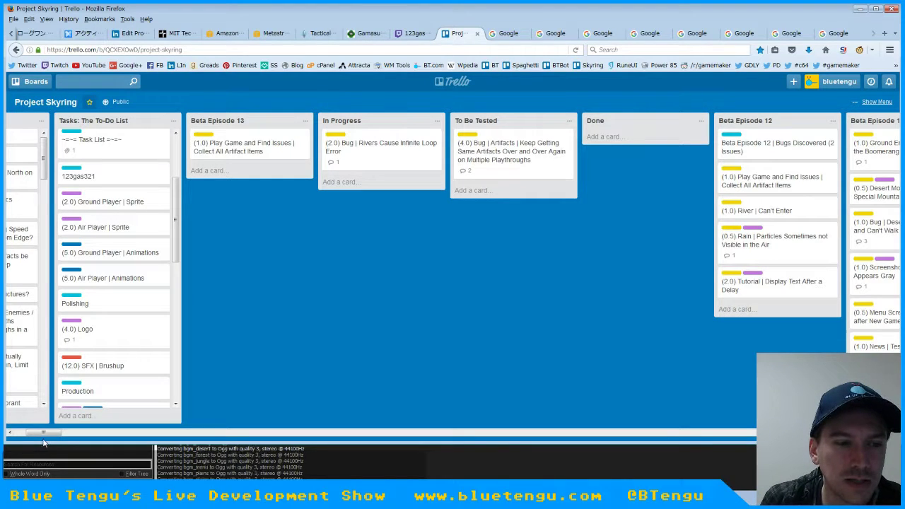
{"action": "scroll", "coordinate": [44, 434], "scroll_direction": "left", "scroll_amount": 2}
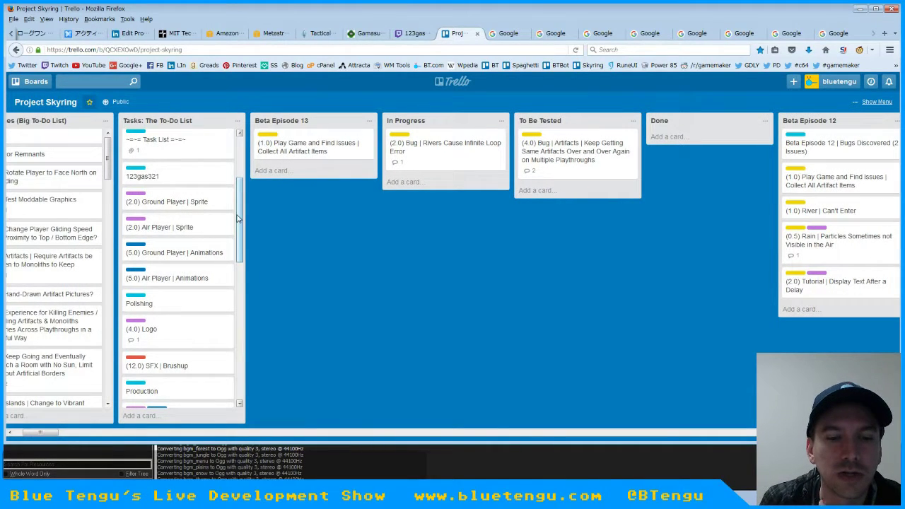
{"action": "left_click_drag", "start_coordinate": [238, 220], "coordinate": [241, 200]}
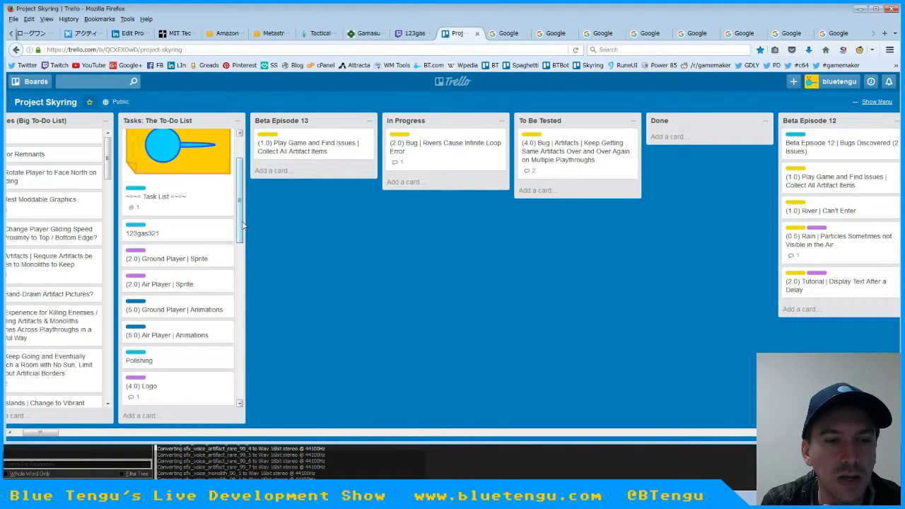
{"action": "scroll", "coordinate": [191, 319], "scroll_direction": "down", "scroll_amount": 2}
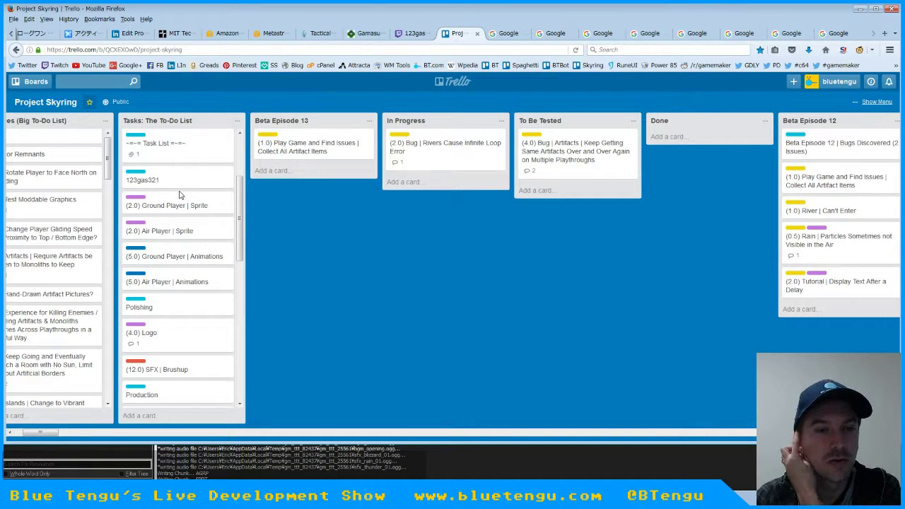
Step: Scroll the Trello board to reveal the Beta Episode 11 and Beta Episode 11 Overtime lists
{"action": "left_click_drag", "start_coordinate": [242, 239], "coordinate": [243, 245]}
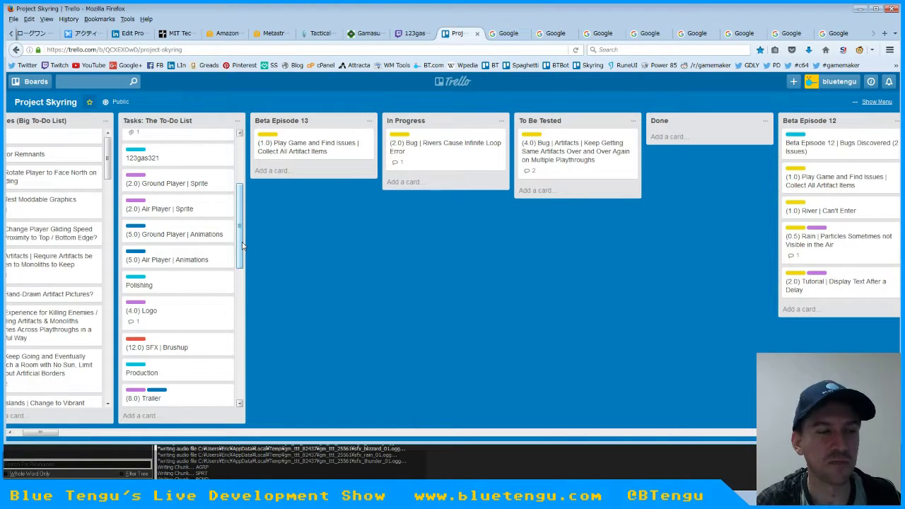
{"action": "scroll", "coordinate": [242, 245], "scroll_direction": "down", "scroll_amount": 2}
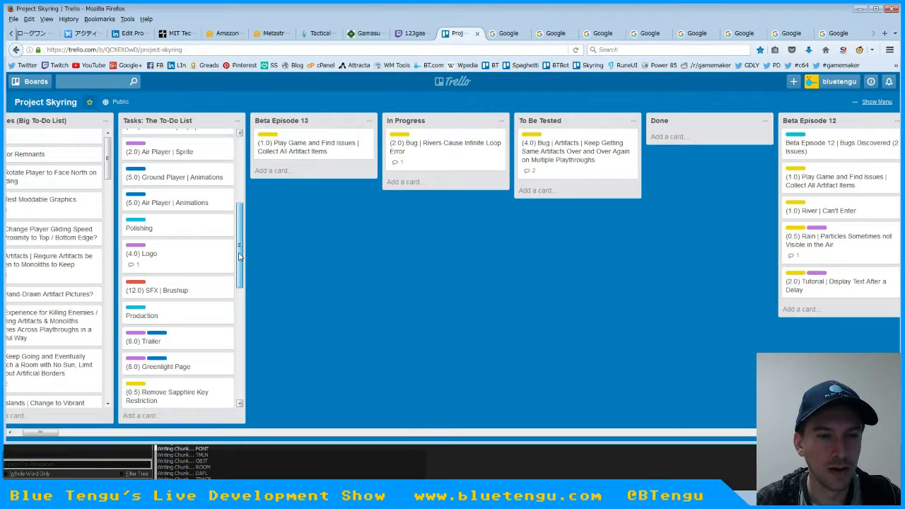
{"action": "scroll", "coordinate": [152, 354], "scroll_direction": "down", "scroll_amount": 1}
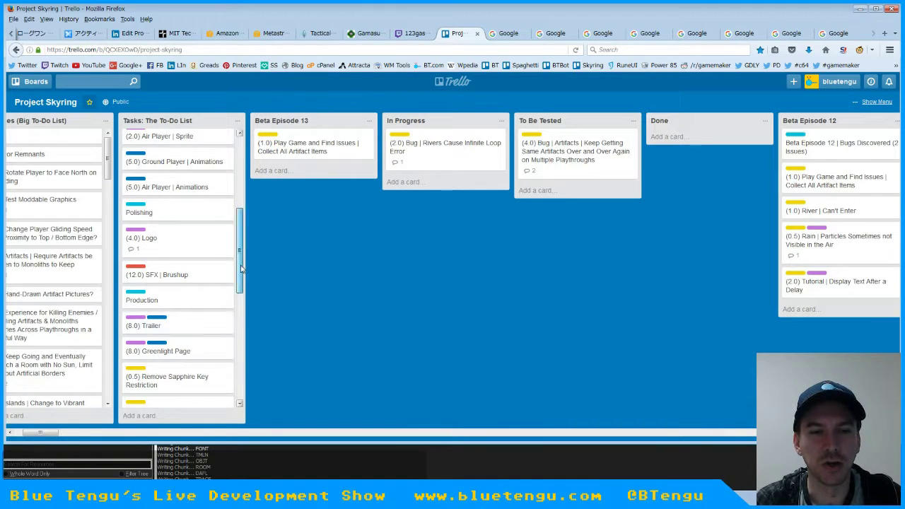
{"action": "scroll", "coordinate": [170, 325], "scroll_direction": "down", "scroll_amount": 3}
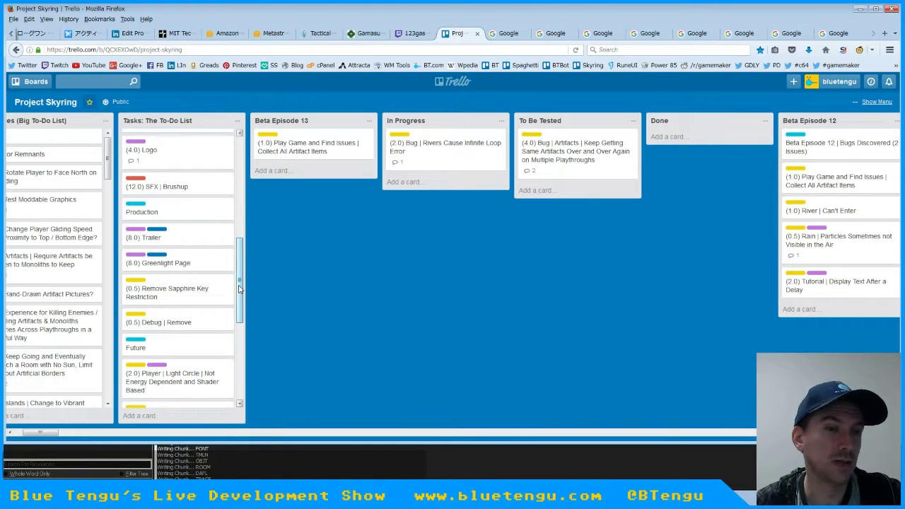
{"action": "left_click_drag", "start_coordinate": [238, 284], "coordinate": [237, 178]}
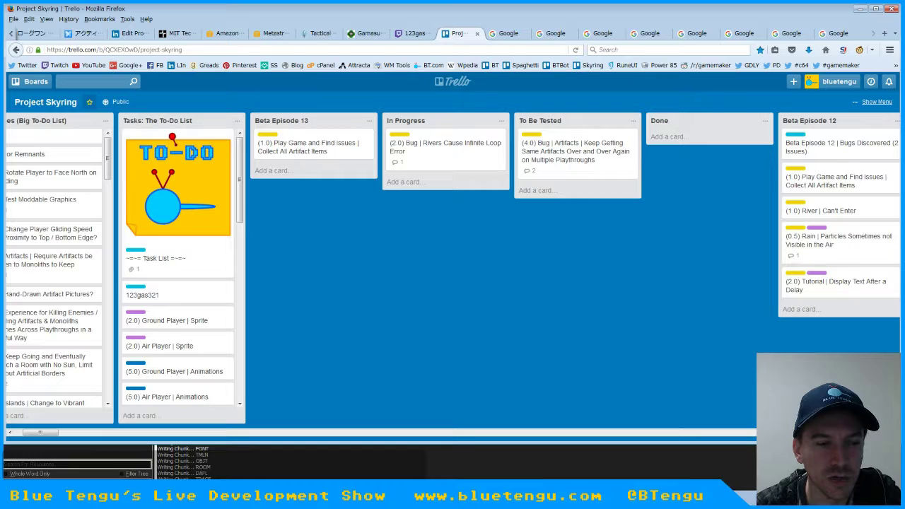
{"action": "left_click_drag", "start_coordinate": [41, 436], "coordinate": [56, 437]}
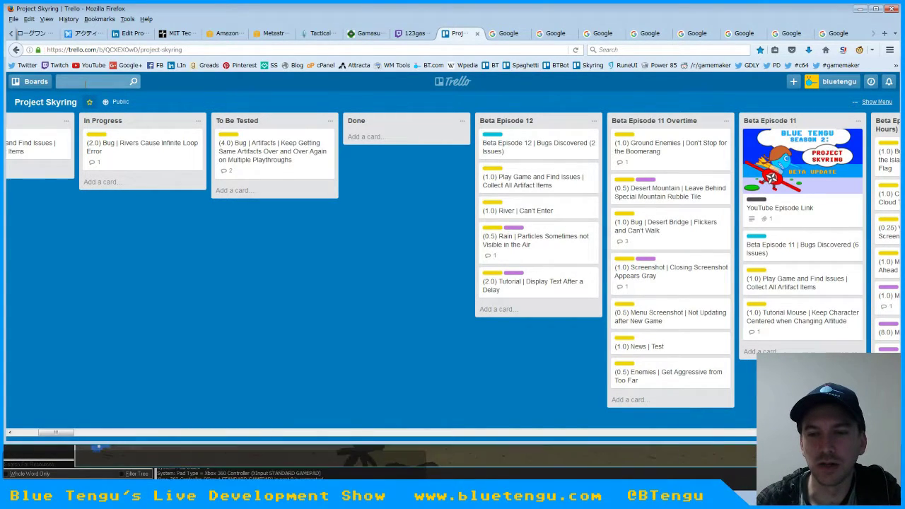
Step: Minimise Firefox and view the running game's Extras > Artifacts screen, then go back
{"action": "left_click", "coordinate": [858, 12]}
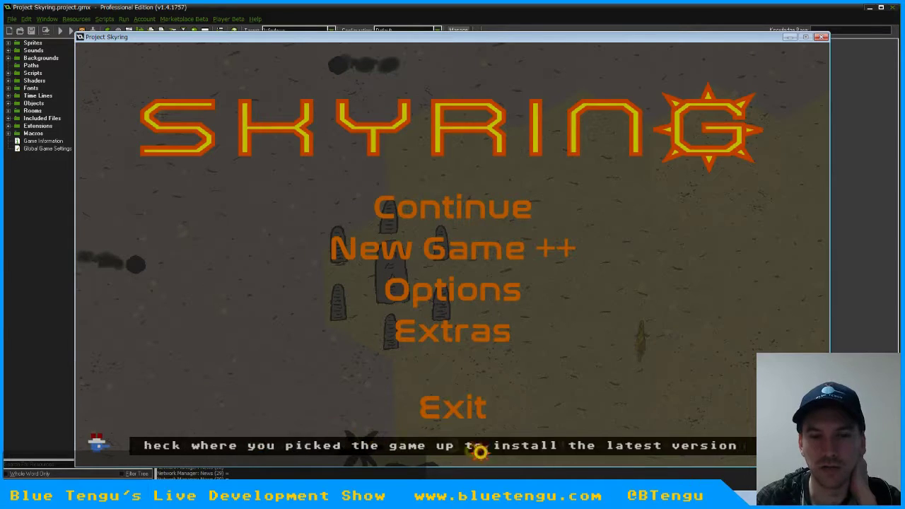
{"action": "left_click", "coordinate": [469, 333]}
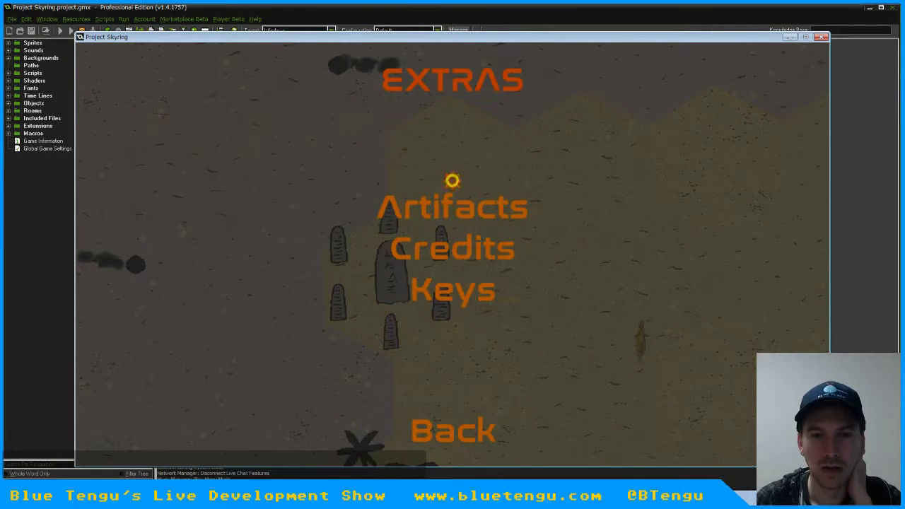
{"action": "left_click", "coordinate": [445, 205]}
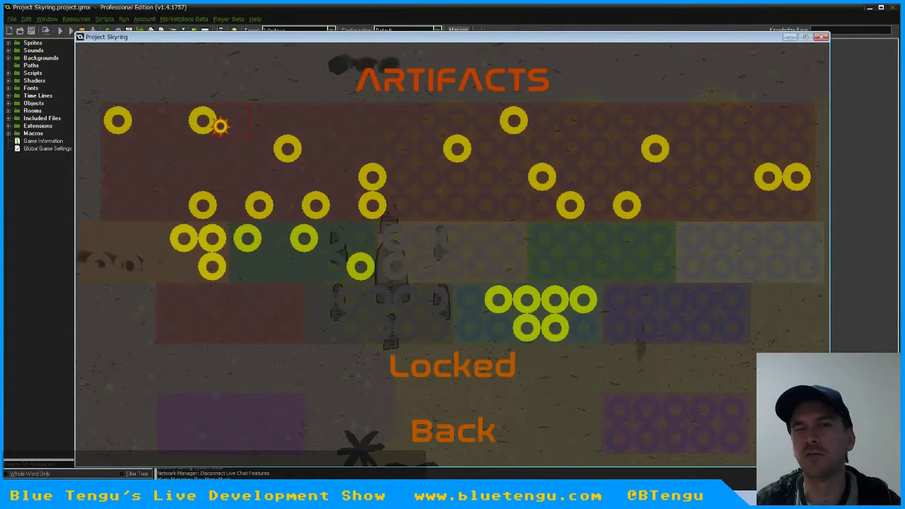
{"action": "left_click", "coordinate": [425, 428]}
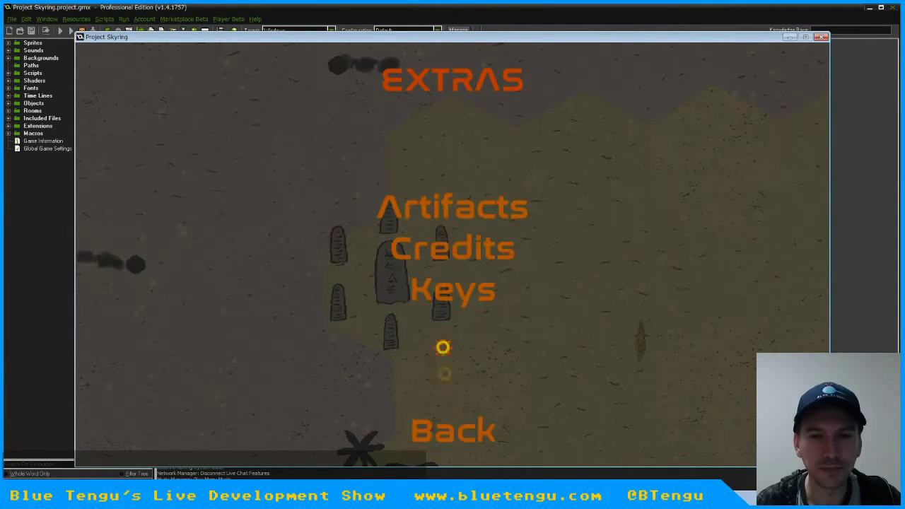
Step: Continue the saved game, fly until the Sealed Flask is found, hide the debug overlay, and pause
{"action": "left_click", "coordinate": [470, 439]}
{"action": "left_click", "coordinate": [430, 218]}
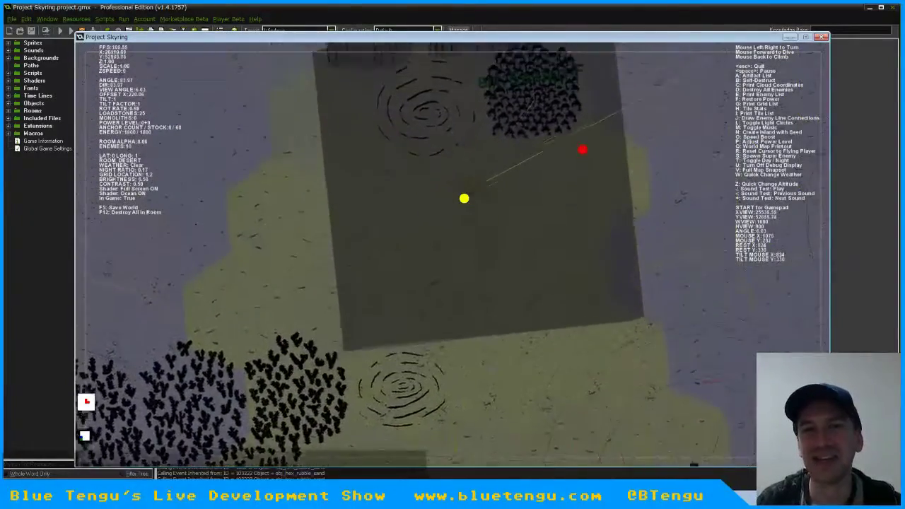
{"action": "key", "text": "u"}
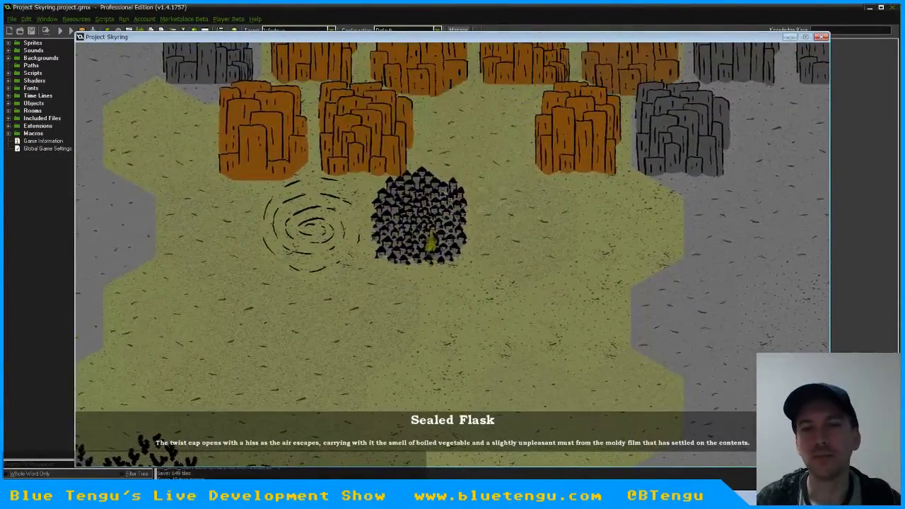
{"action": "key", "text": "Escape"}
Step: Choose Save & Exit, then open the Artifacts collection from Extras
{"action": "left_click", "coordinate": [440, 394]}
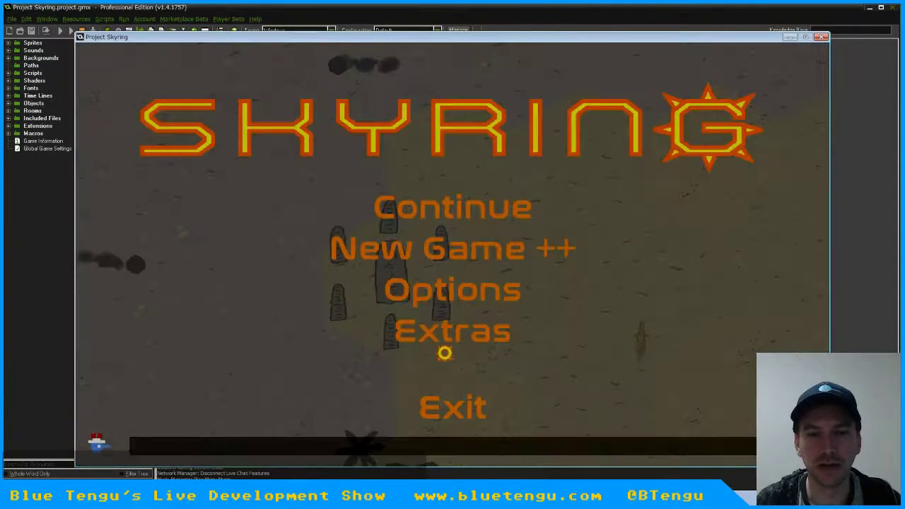
{"action": "left_click", "coordinate": [417, 330]}
{"action": "left_click", "coordinate": [440, 199]}
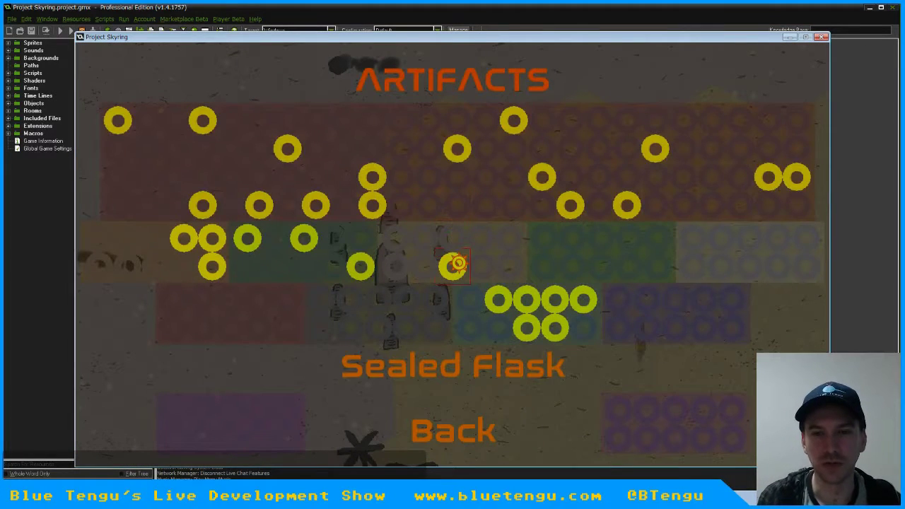
Step: Read the Sealed Flask description, then check the Keys collection screen
{"action": "left_click", "coordinate": [458, 263]}
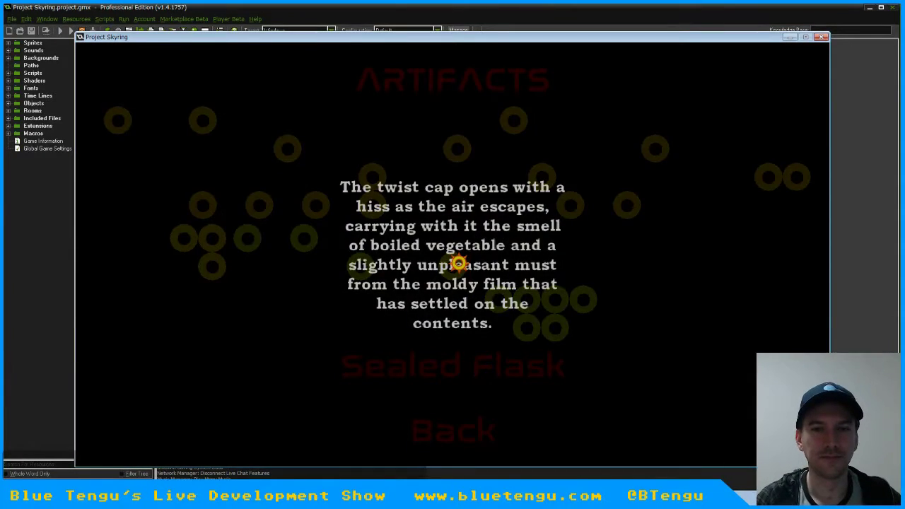
{"action": "left_click", "coordinate": [459, 263]}
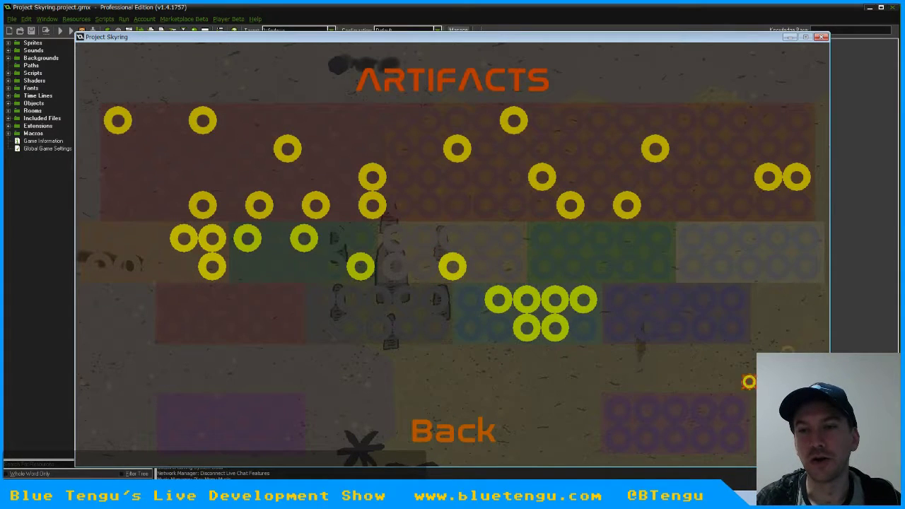
{"action": "left_click", "coordinate": [422, 428]}
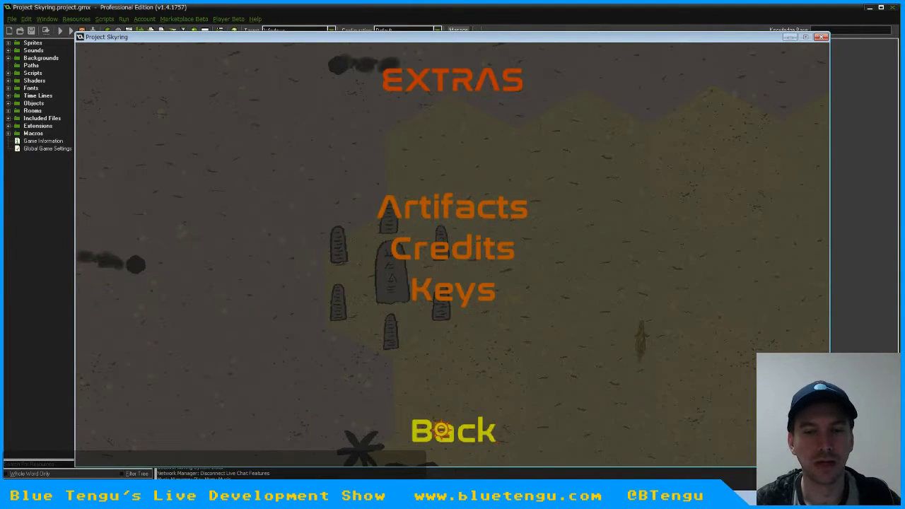
{"action": "left_click", "coordinate": [447, 297]}
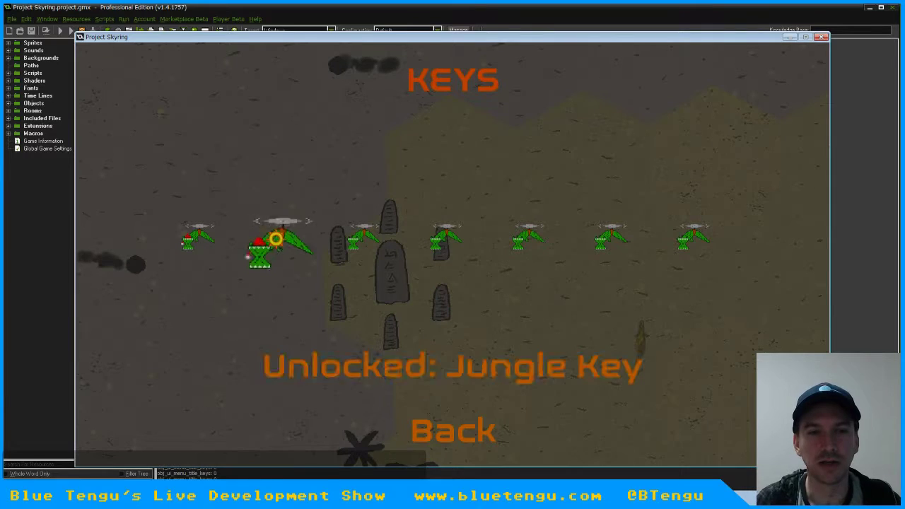
{"action": "left_click", "coordinate": [456, 426]}
Step: Exit the Skyring game back to the IDE and minimise GameMaker to show the desktop
{"action": "left_click", "coordinate": [466, 427]}
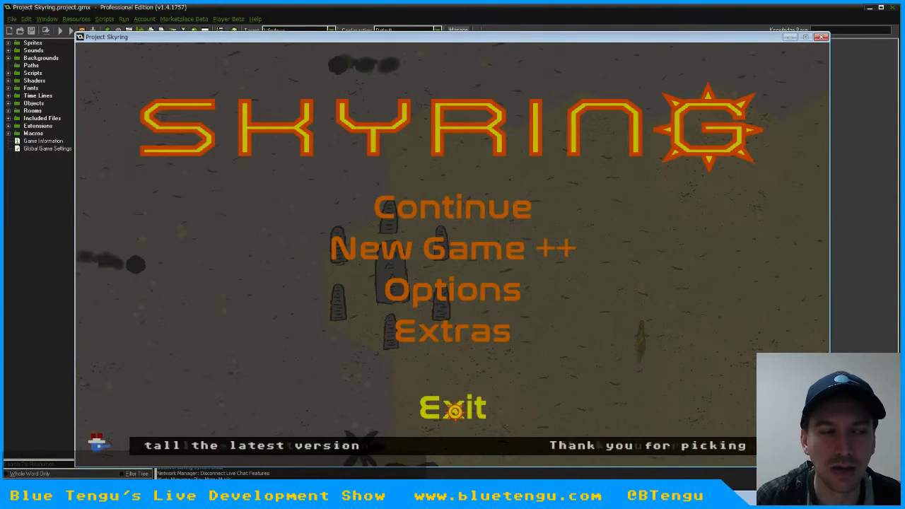
{"action": "left_click", "coordinate": [454, 408]}
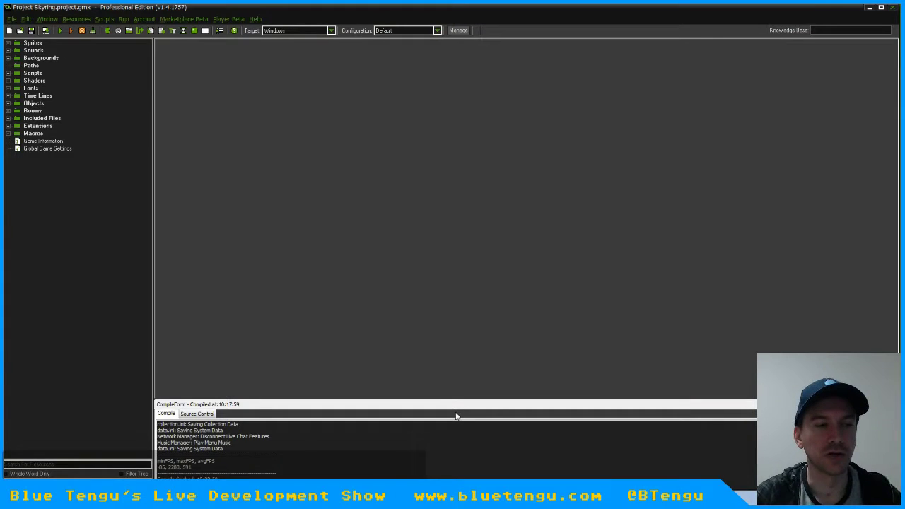
{"action": "left_click", "coordinate": [869, 7]}
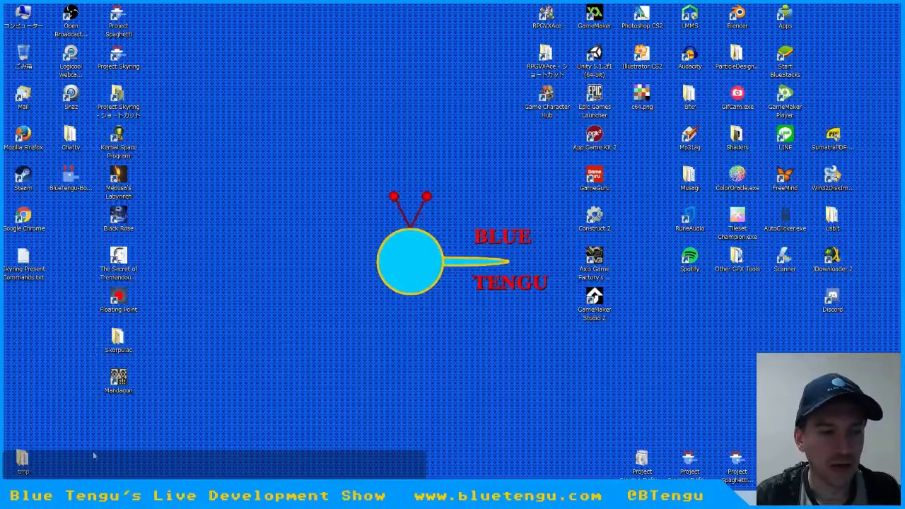